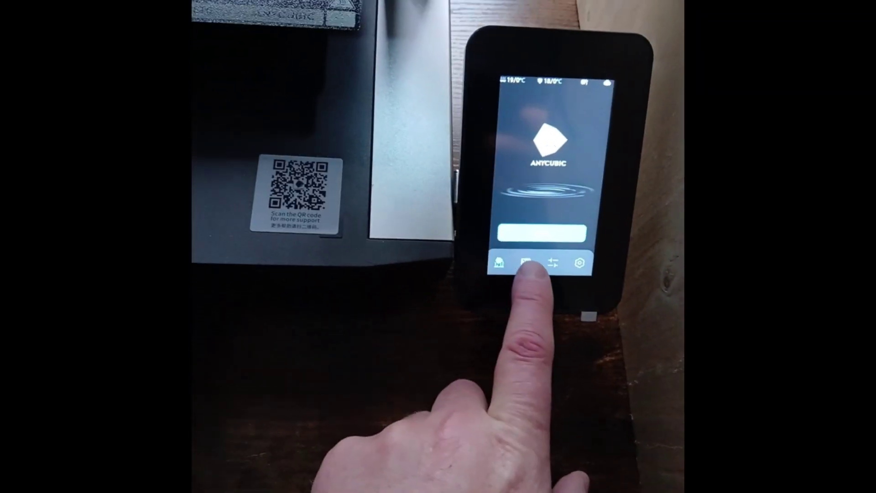
- On the Kobra 3 touchscreen, set ACE slot 1's filament material to PLA and confirm
left_click(529, 256)
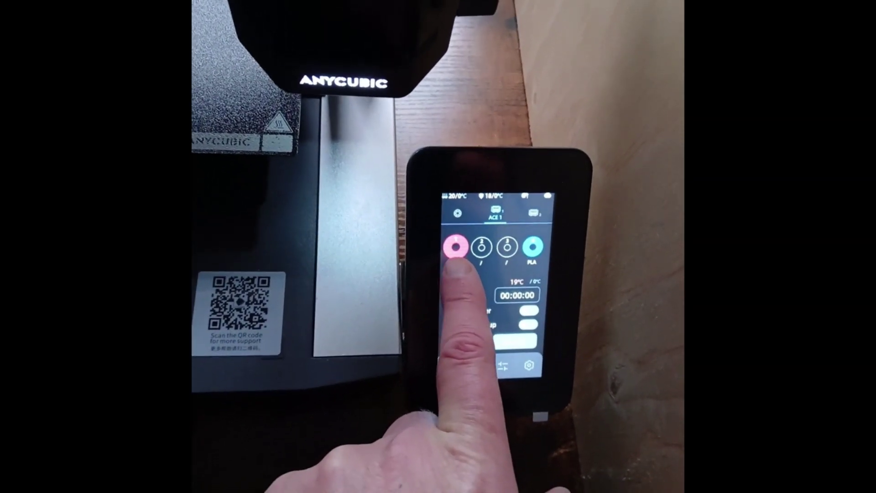
left_click(467, 242)
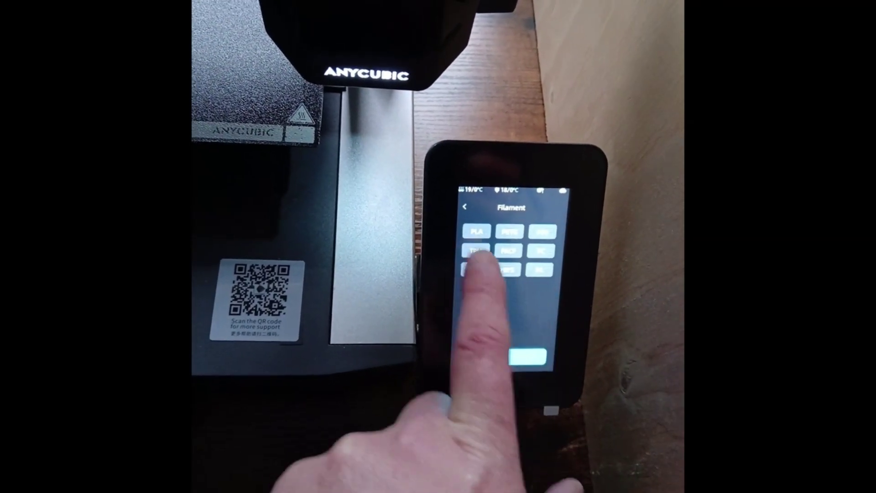
left_click(476, 229)
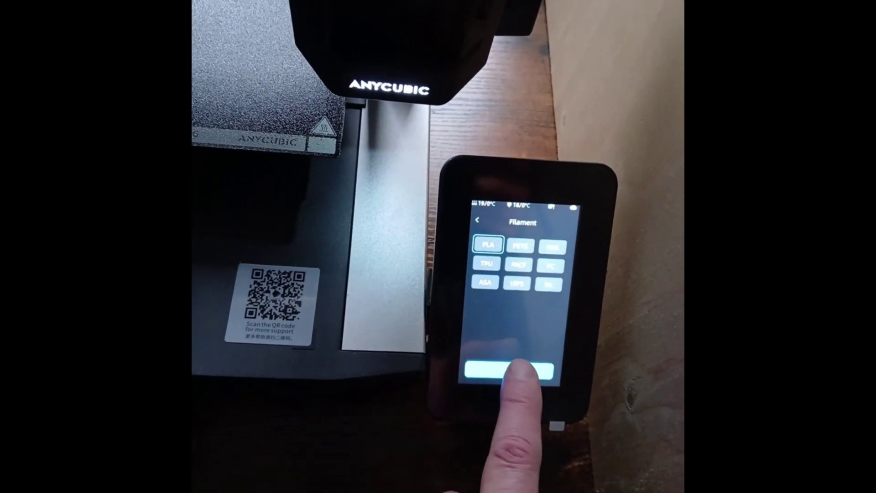
left_click(525, 359)
left_click(524, 349)
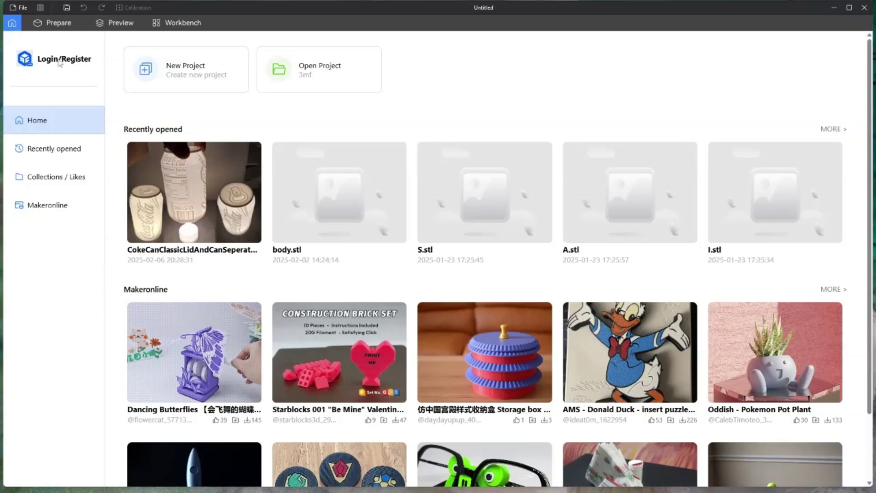
- Sign in to the Anycubic account through the Home page's Login/Register form
left_click(60, 63)
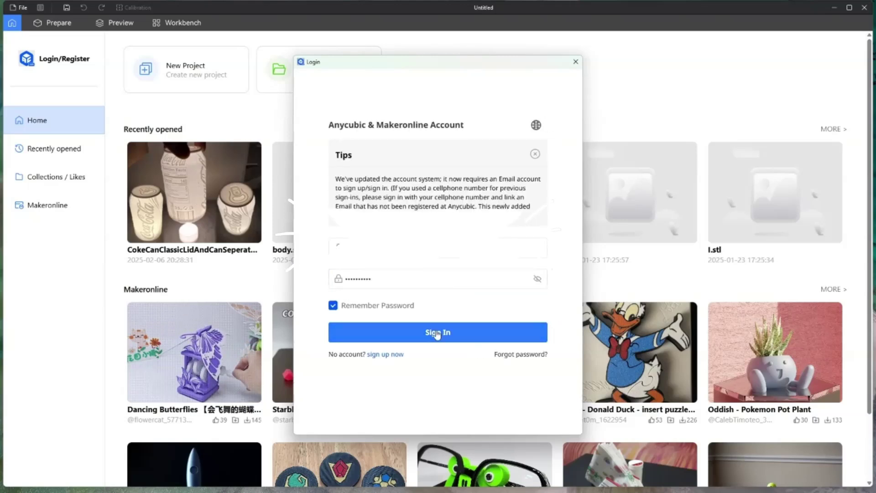
left_click(471, 340)
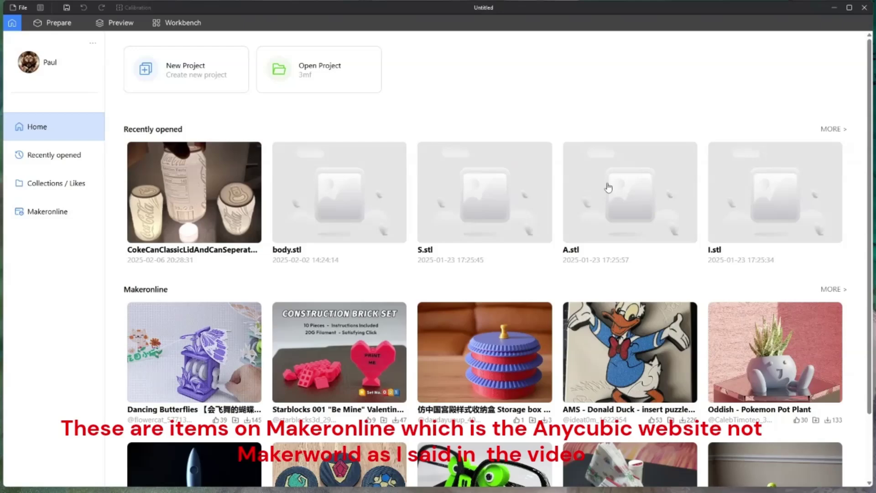
scroll(402, 370, "down", 2)
scroll(381, 301, "up", 2)
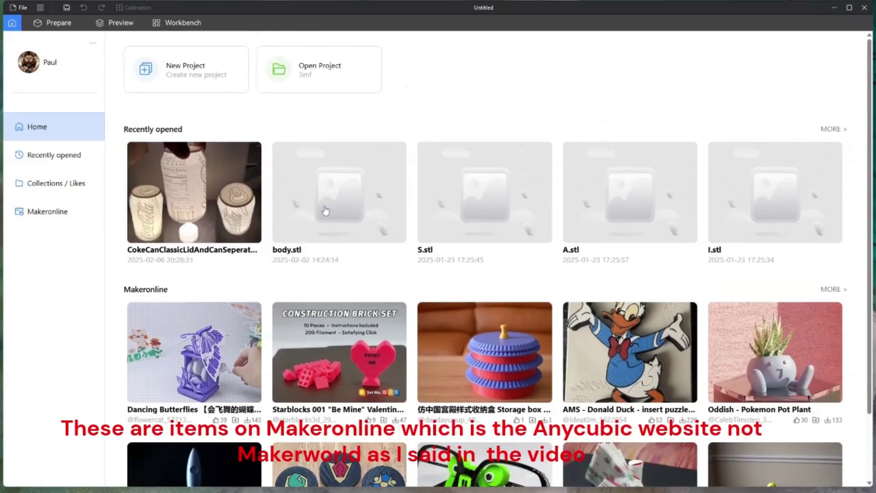
scroll(389, 277, "down", 2)
scroll(388, 305, "up", 2)
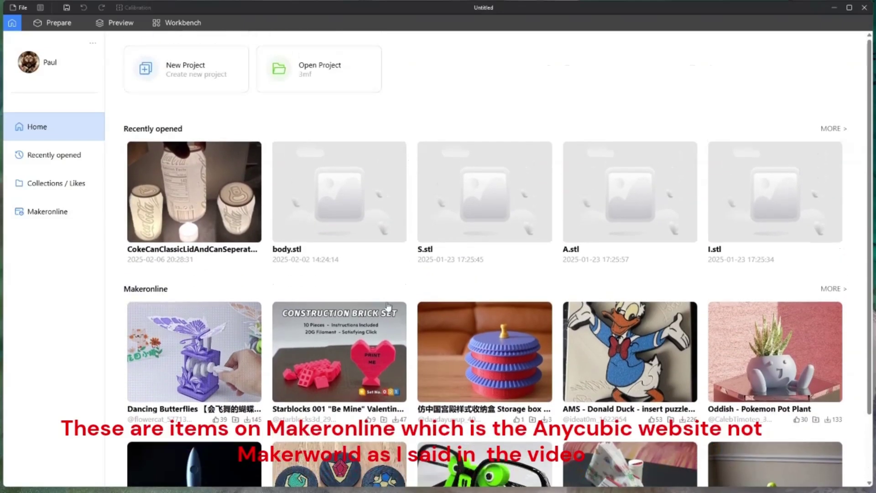
scroll(276, 286, "down", 1)
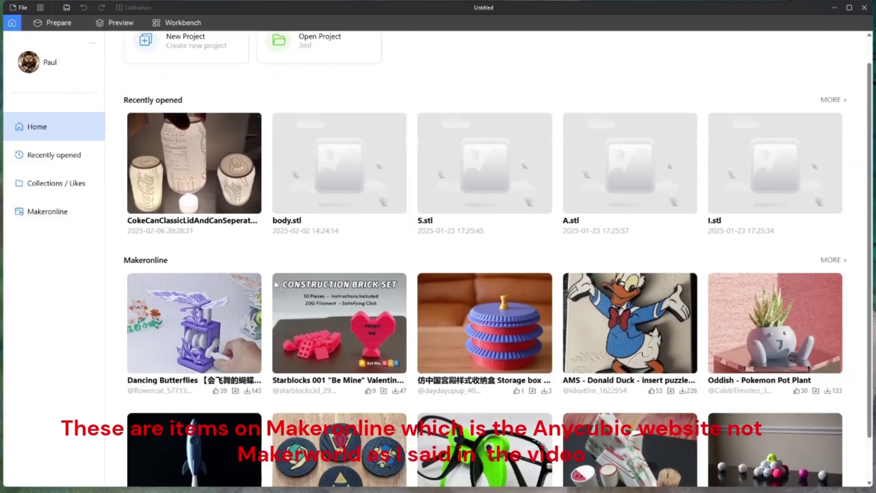
scroll(276, 286, "down", 2)
scroll(173, 142, "up", 3)
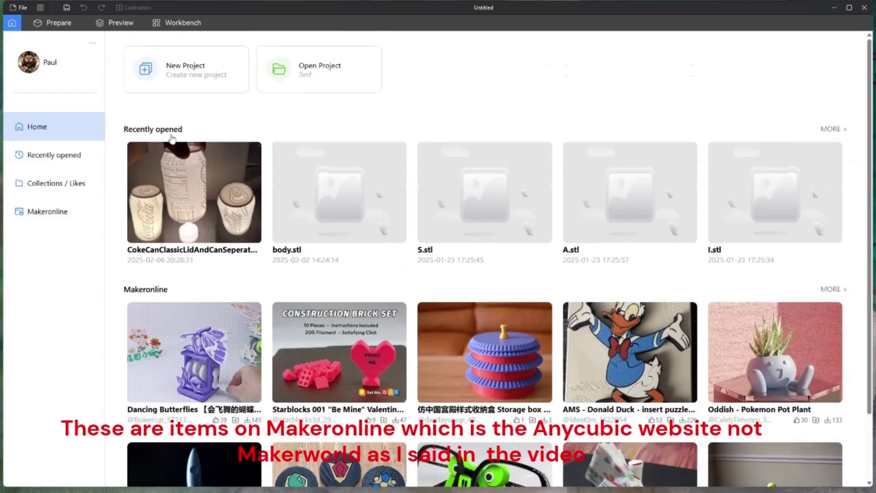
- In Prepare, review the Anycubic Kobra 3 0.4 nozzle printer settings, then open Printer Selection
left_click(52, 27)
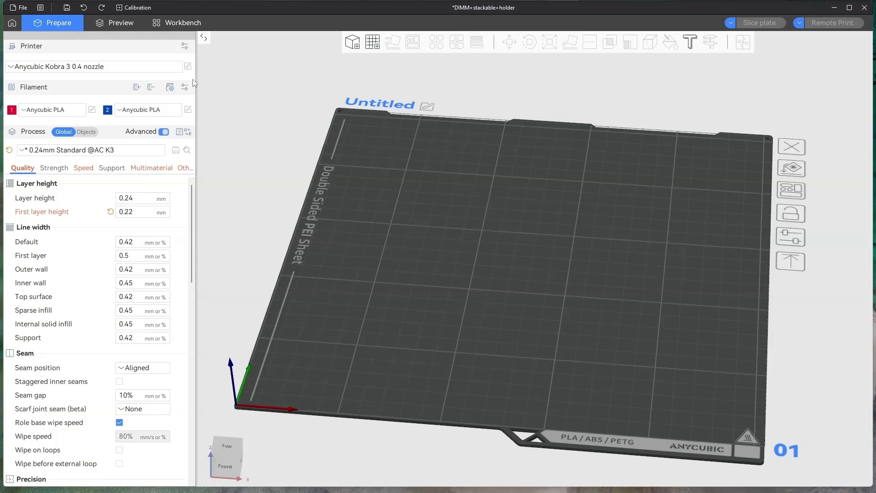
left_click(113, 65)
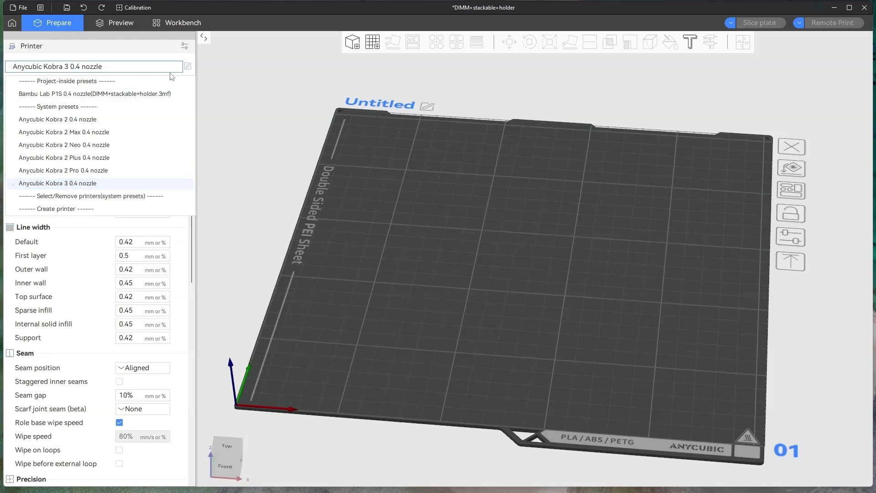
left_click(188, 67)
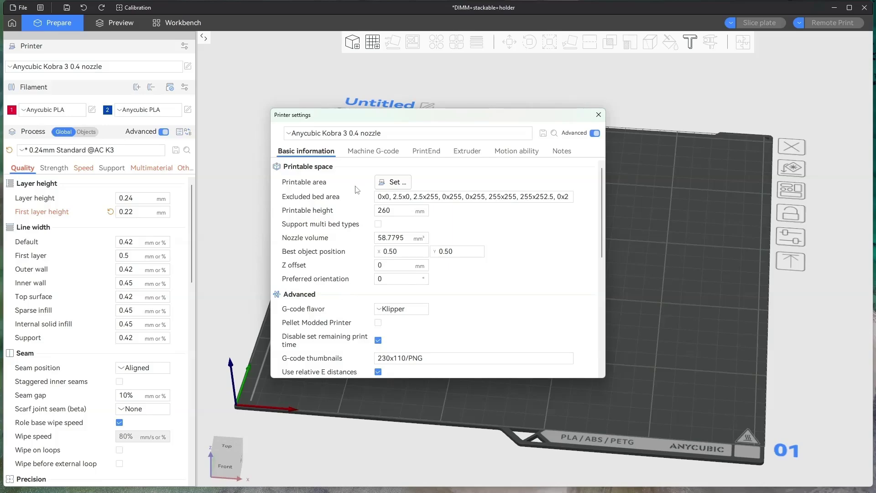
scroll(391, 267, "down", 3)
scroll(391, 268, "up", 3)
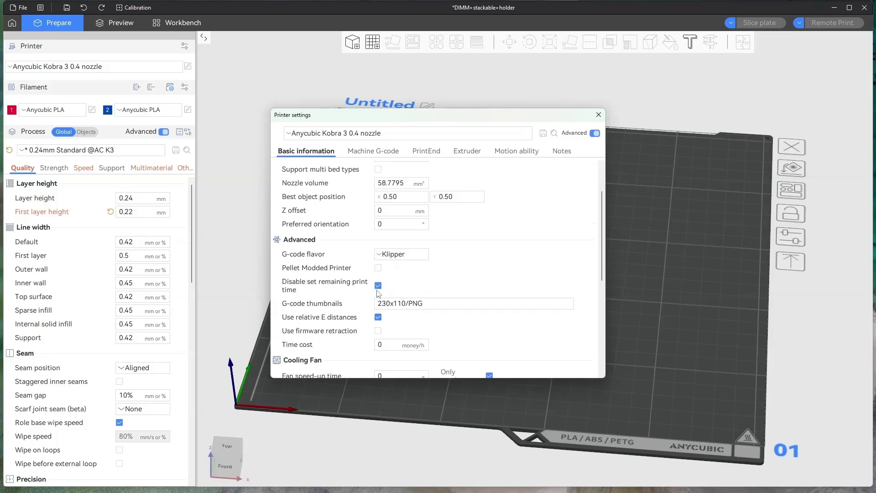
left_click(598, 115)
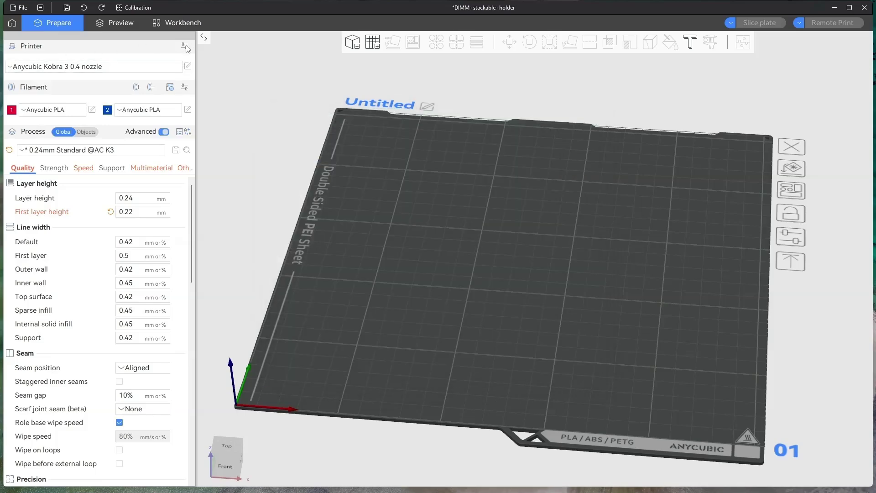
left_click(186, 47)
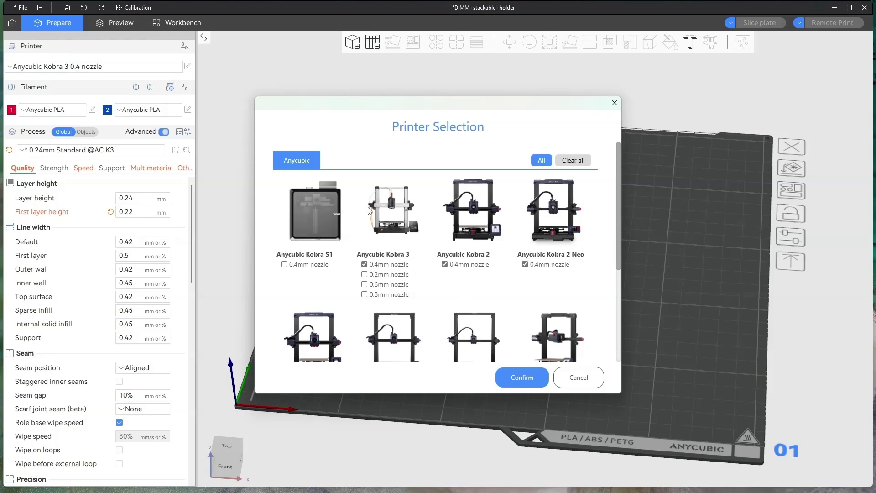
- Scroll through the Printer Selection list and close it, leaving enabled printers unchanged
scroll(472, 234, "down", 5)
scroll(463, 260, "up", 5)
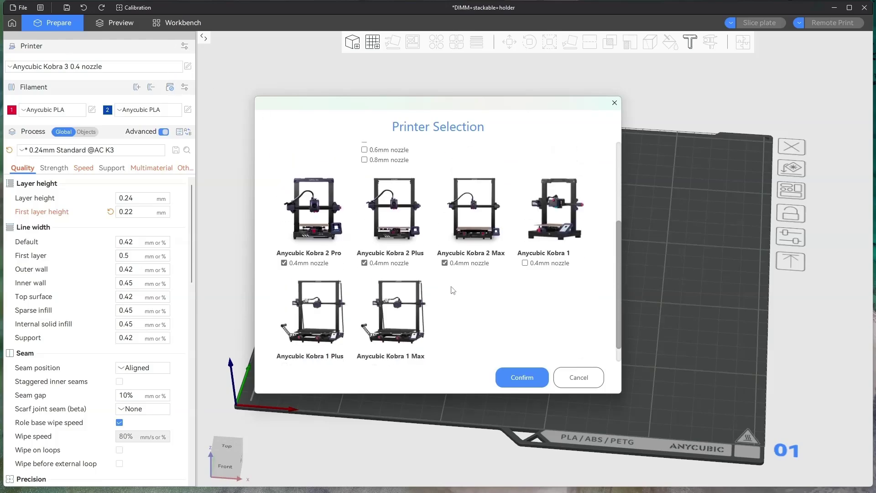
scroll(447, 345, "down", 3)
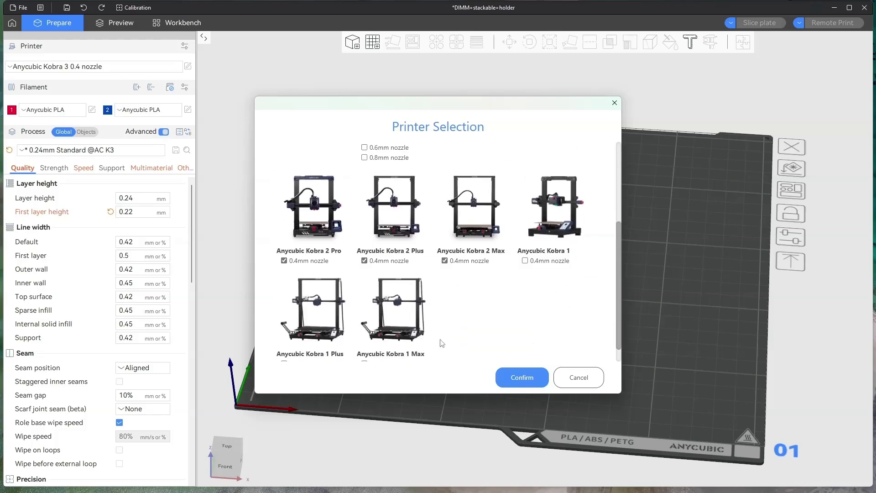
left_click(614, 104)
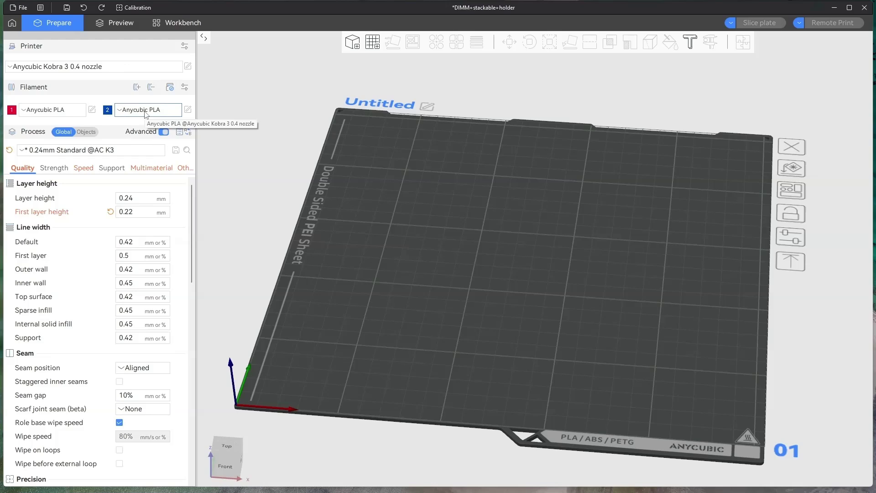
- Sync filaments from the ACE Pro, then import the DIMM+stackable+holder project file
left_click(170, 88)
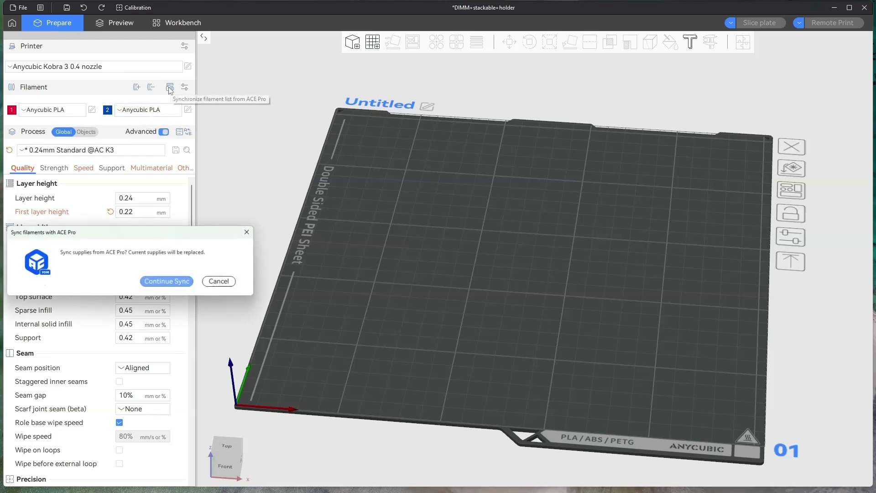
left_click(172, 283)
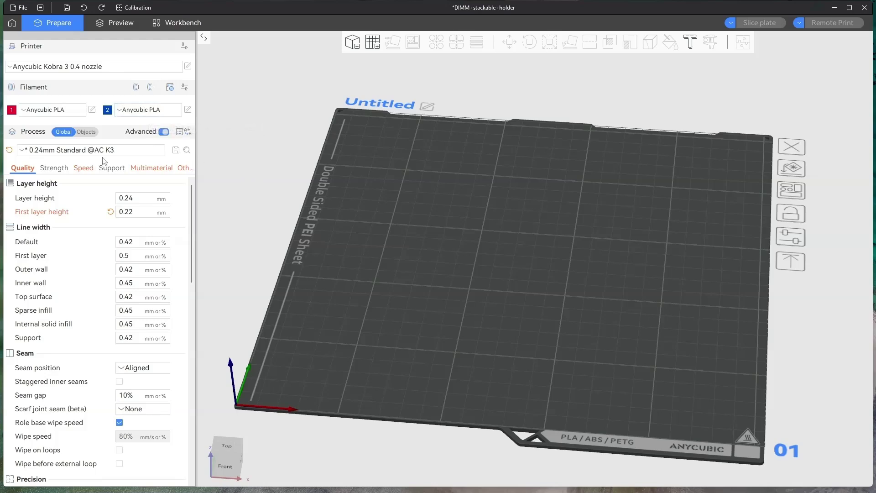
left_click(21, 8)
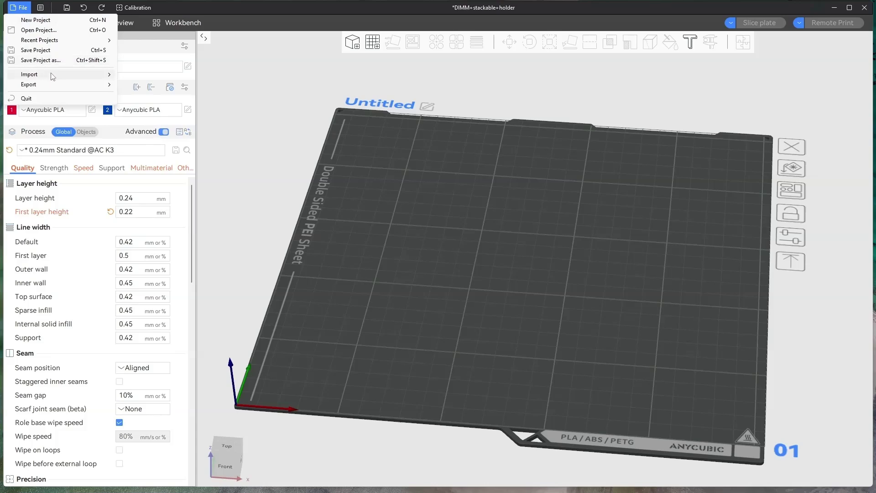
mouse_move(52, 75)
left_click(169, 78)
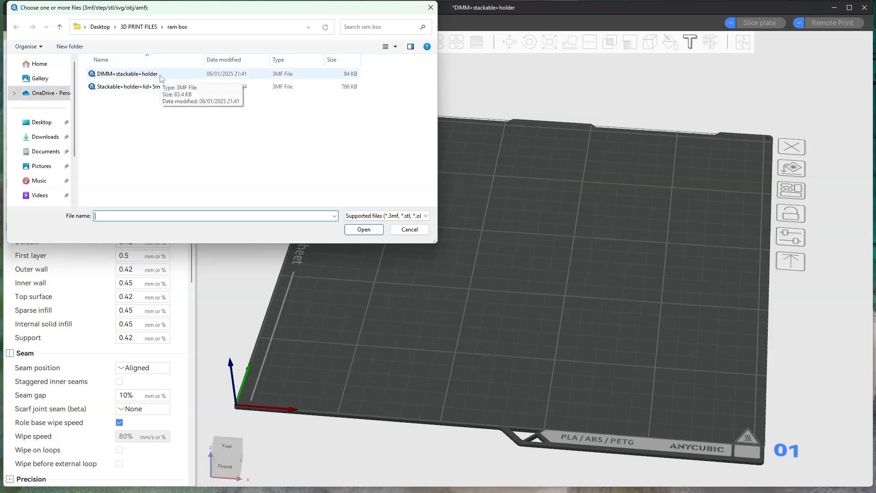
left_click(161, 75)
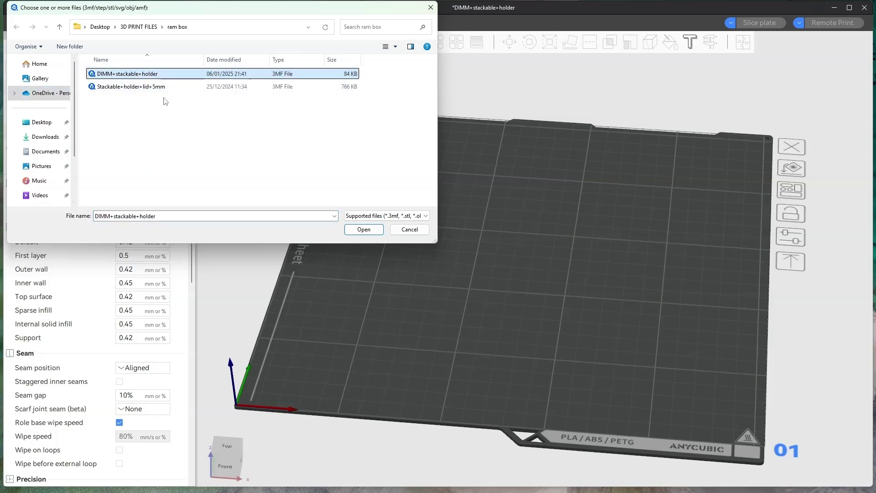
left_click(363, 229)
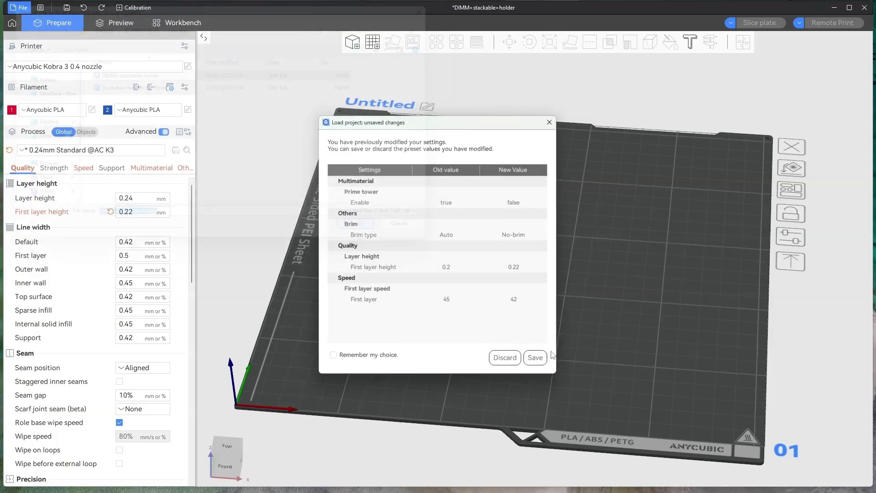
- Discard the modified preset values to load the project, and reposition the tray on the plate
left_click(503, 360)
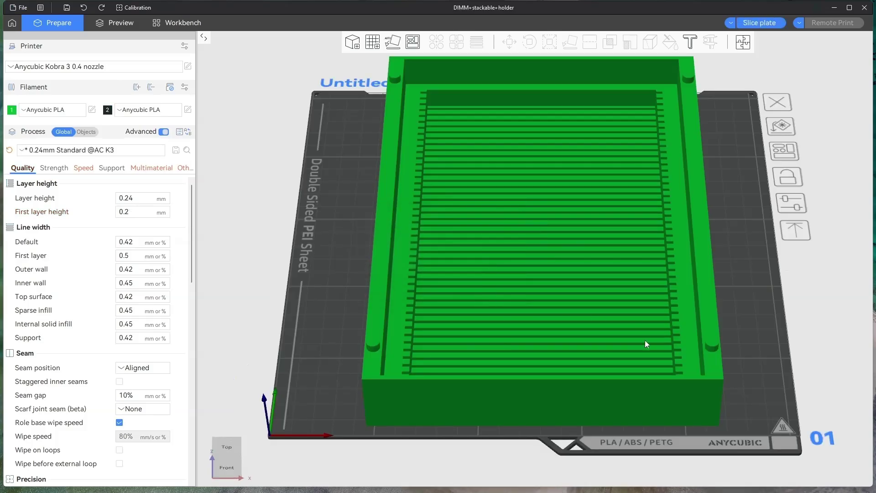
left_click(594, 310)
left_click_drag(593, 310, 544, 351)
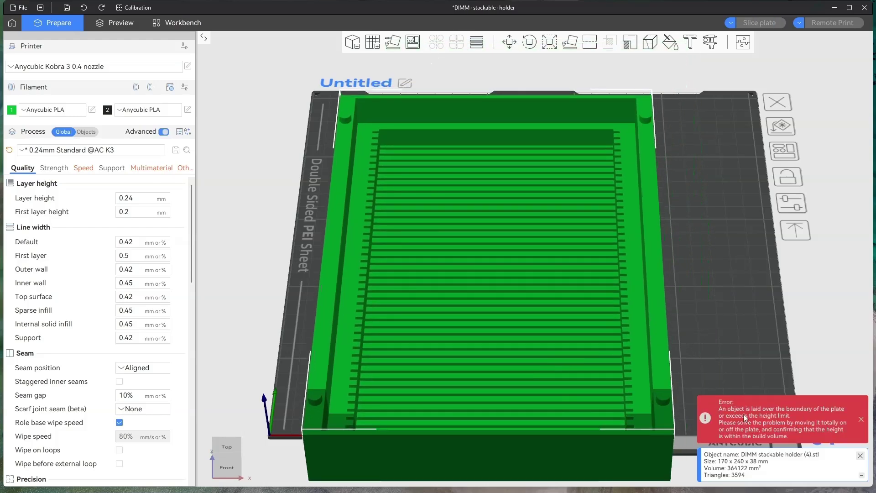
left_click_drag(551, 344, 557, 300)
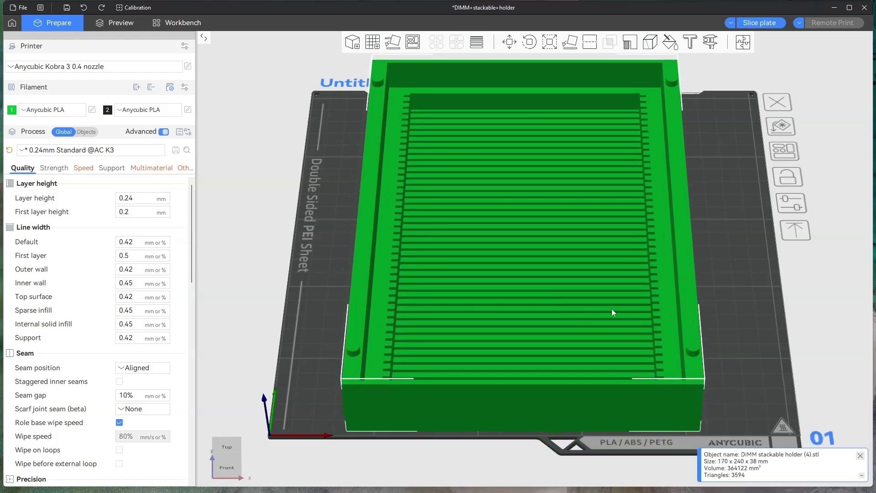
left_click_drag(564, 269, 554, 290)
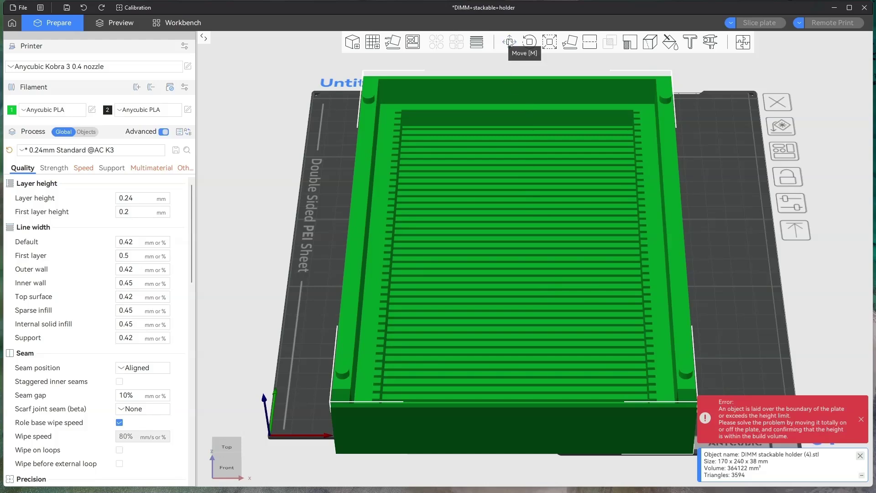
- Scale the tray uniformly to 72.18% (about 122.7 × 173.2 × 27.4 mm) and move it onto the bed
left_click(551, 43)
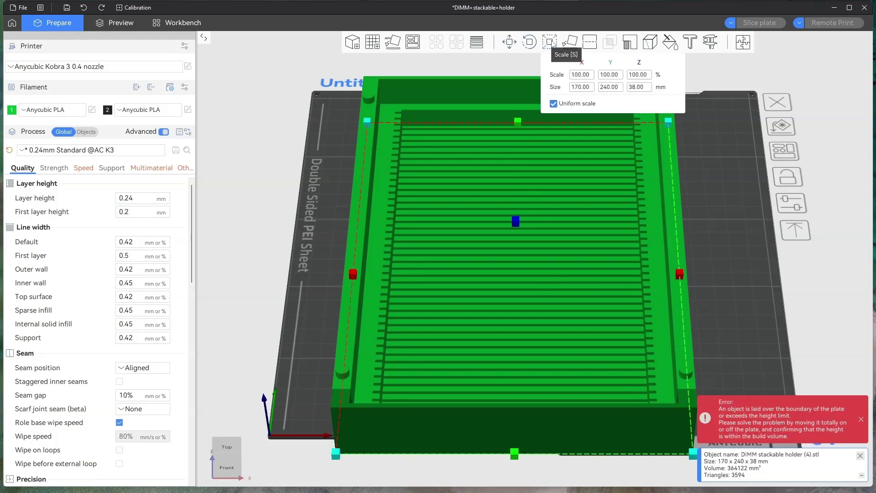
left_click_drag(335, 453, 376, 404)
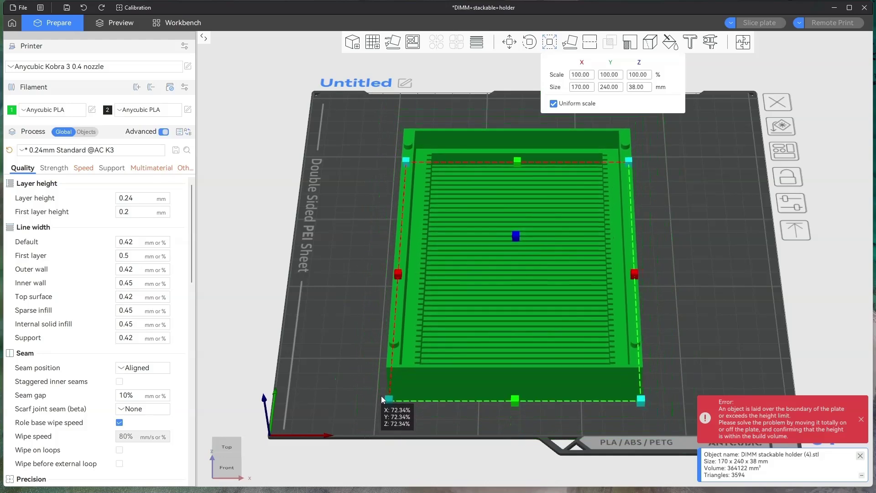
left_click_drag(382, 396, 383, 396)
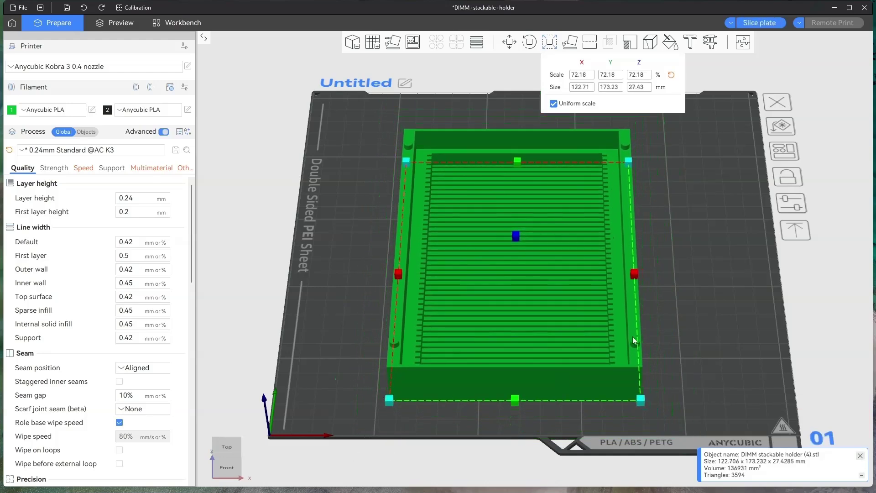
left_click(685, 297)
left_click_drag(498, 260, 509, 246)
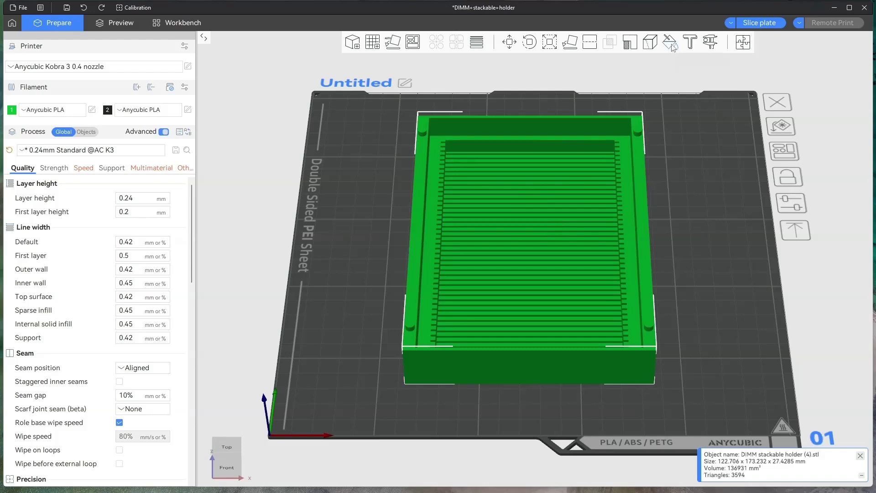
- Fill-paint the whole DIMM holder with filament 2 under Objects, then return to Global process settings
left_click(436, 249)
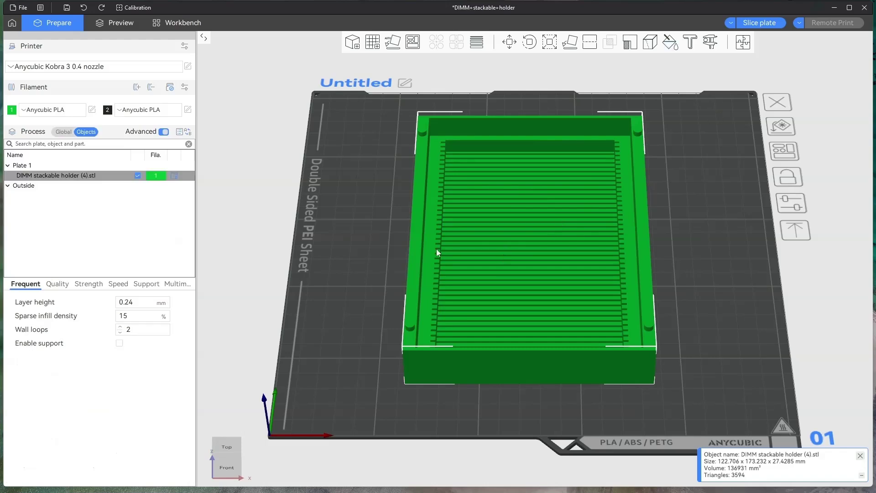
left_click_drag(501, 256, 499, 258)
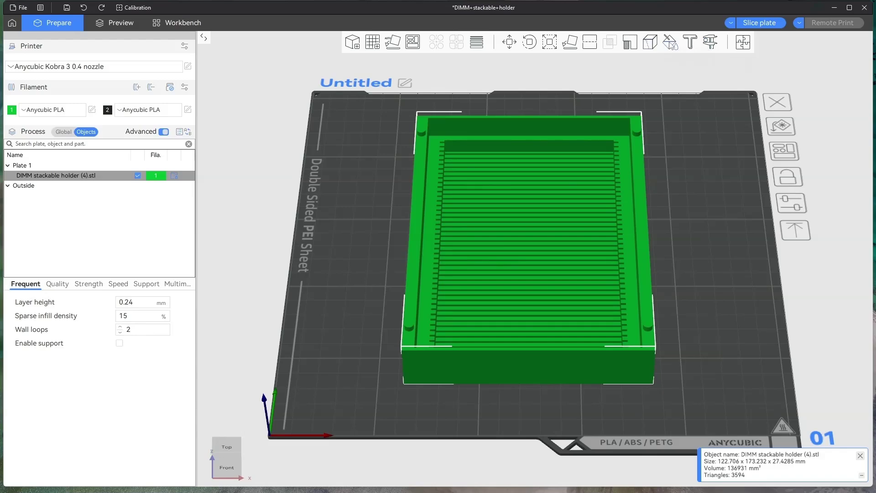
left_click(672, 43)
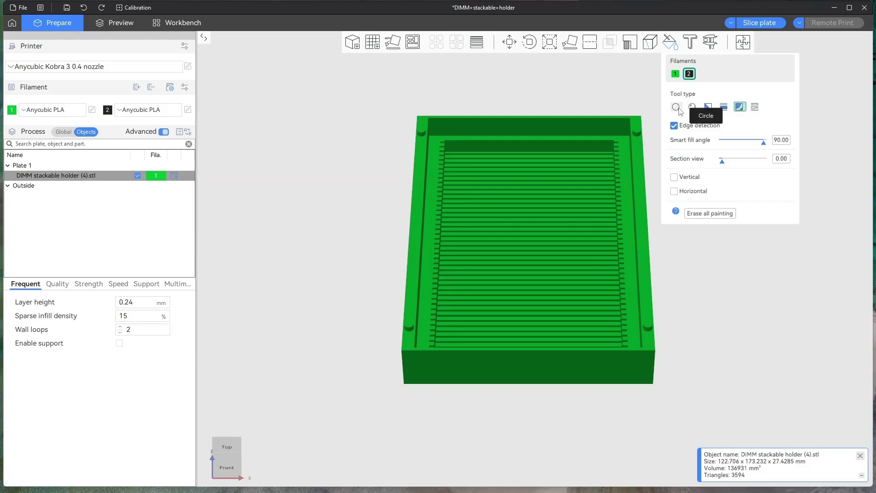
left_click(543, 273)
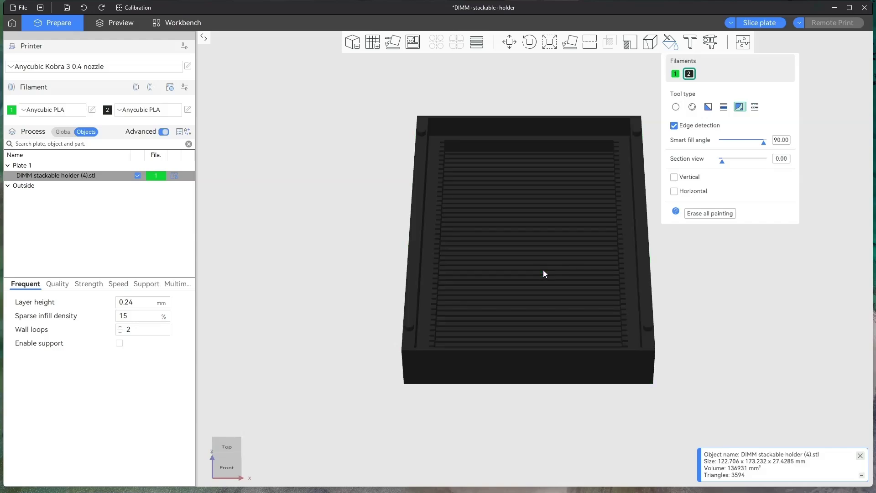
left_click(670, 42)
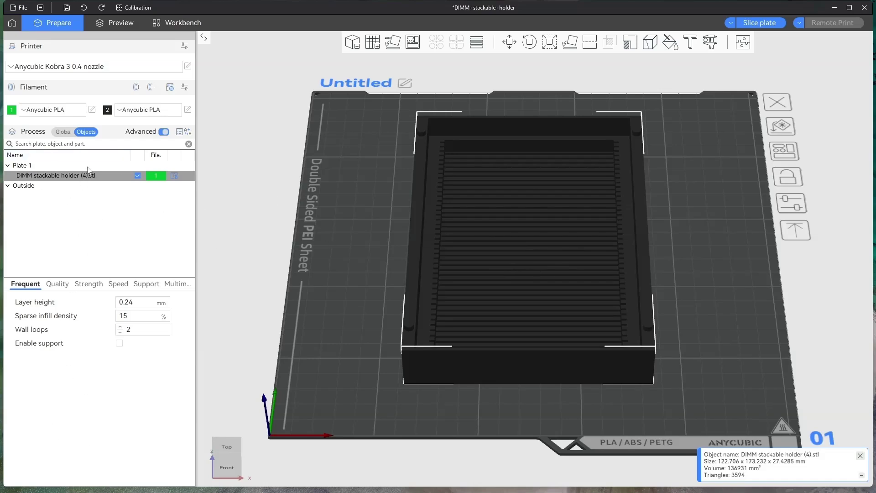
left_click(58, 132)
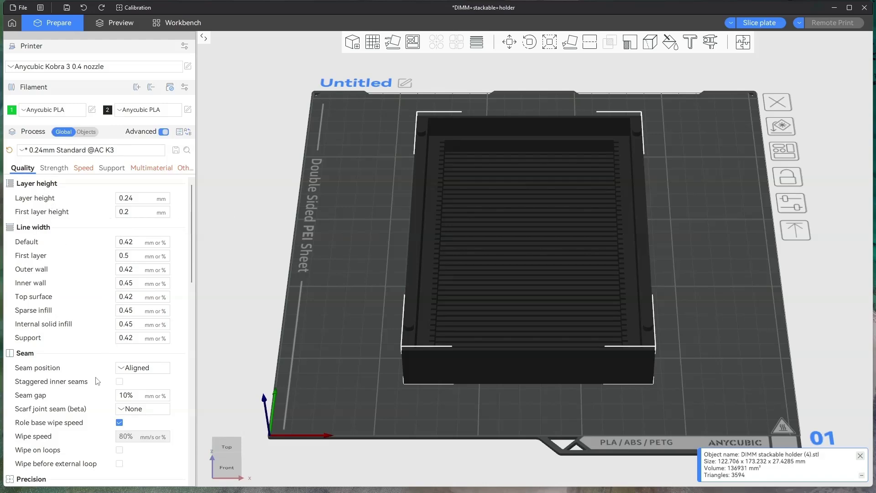
- Change the Global Quality first layer height to 0.22 mm and show the Strength settings
scroll(99, 373, "down", 3)
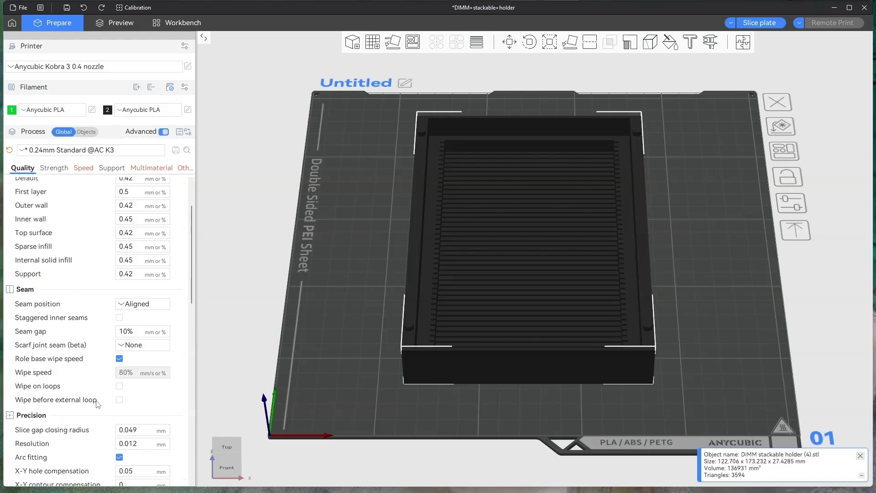
scroll(98, 404, "up", 3)
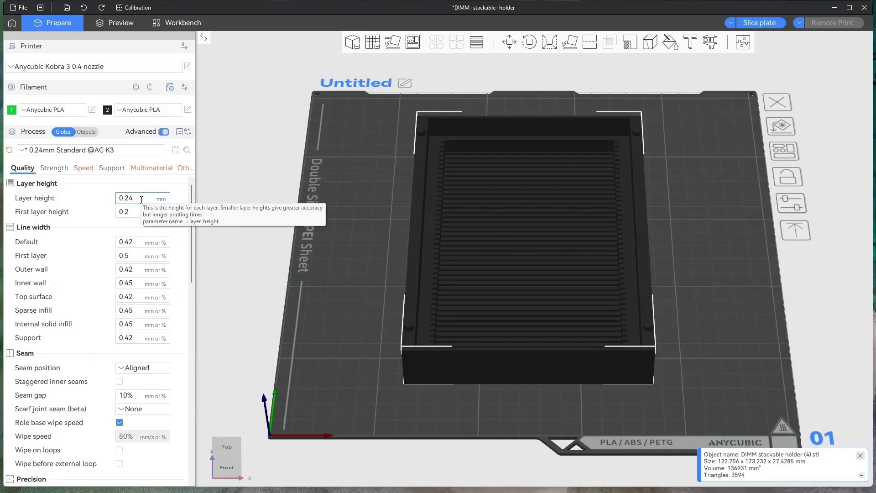
left_click(141, 214)
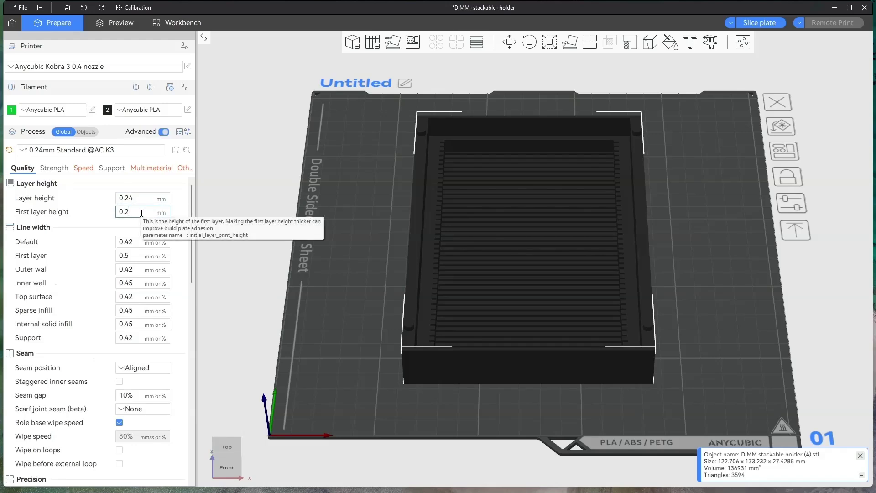
type("2")
key("Return")
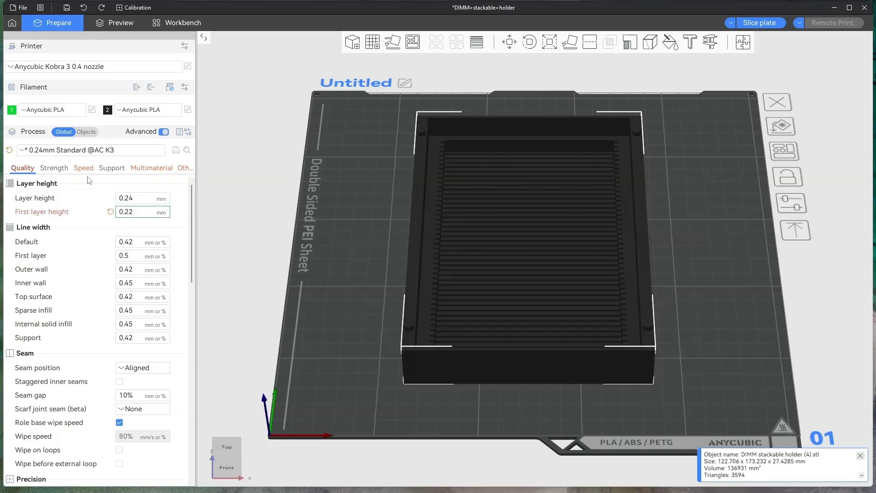
left_click(51, 169)
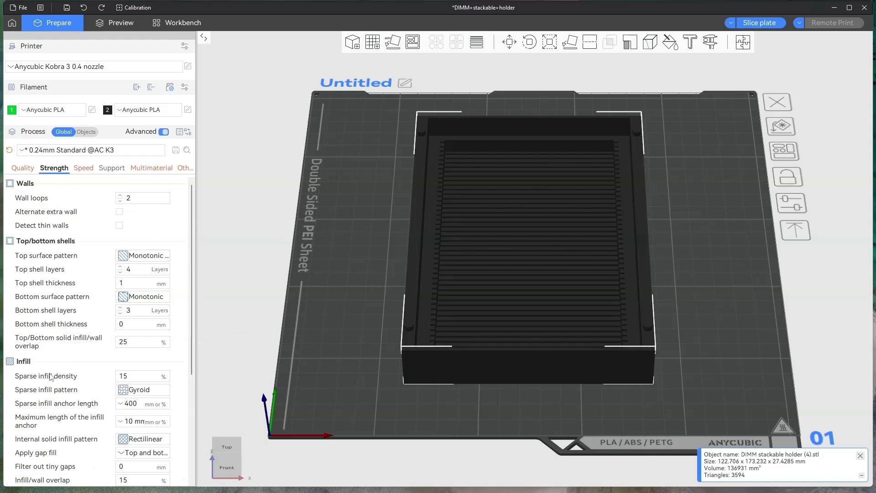
- Review the wall, shell and infill settings in Strength, then switch to the Speed tab
scroll(50, 377, "down", 3)
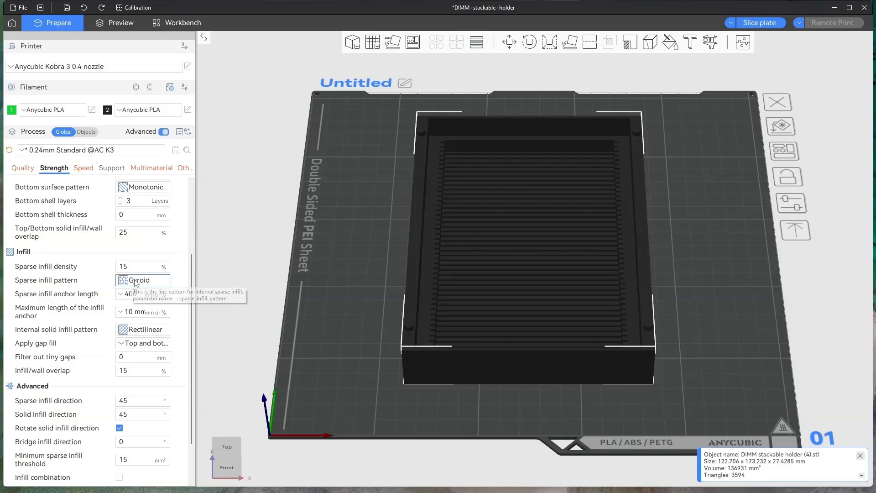
scroll(133, 286, "up", 3)
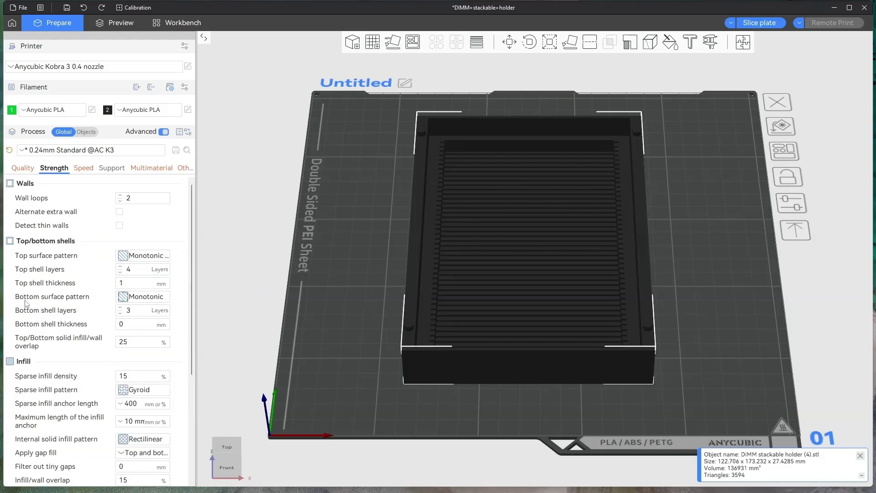
scroll(118, 381, "down", 3)
scroll(84, 431, "up", 3)
left_click(84, 169)
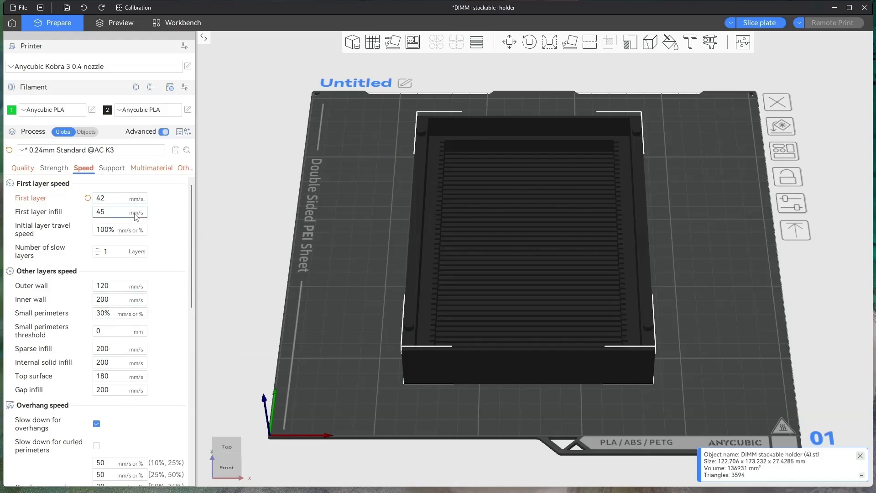
- In the Support tab, leave Enable support unchecked, with Tree(auto) kept as the support type
left_click(112, 169)
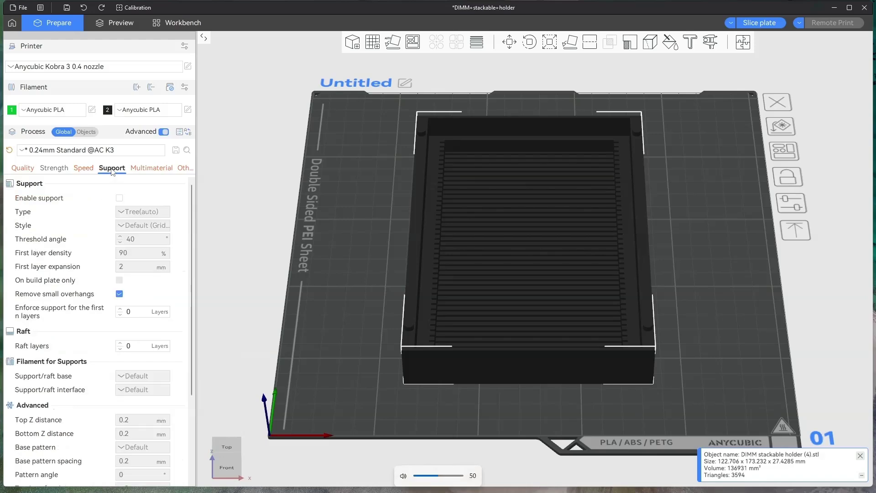
left_click(119, 199)
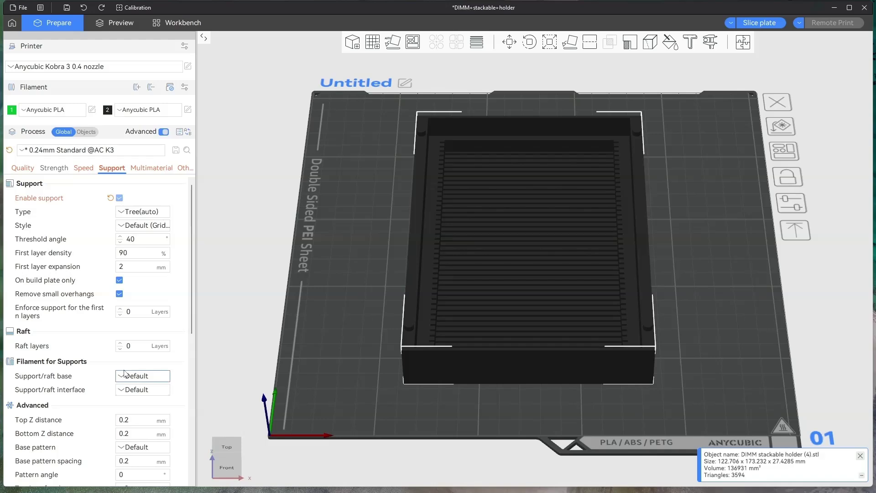
scroll(121, 251, "down", 3)
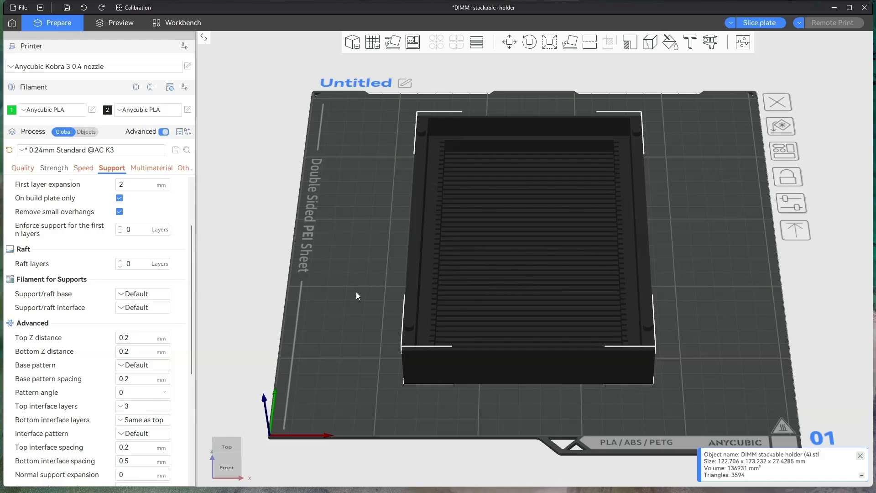
scroll(168, 227, "up", 3)
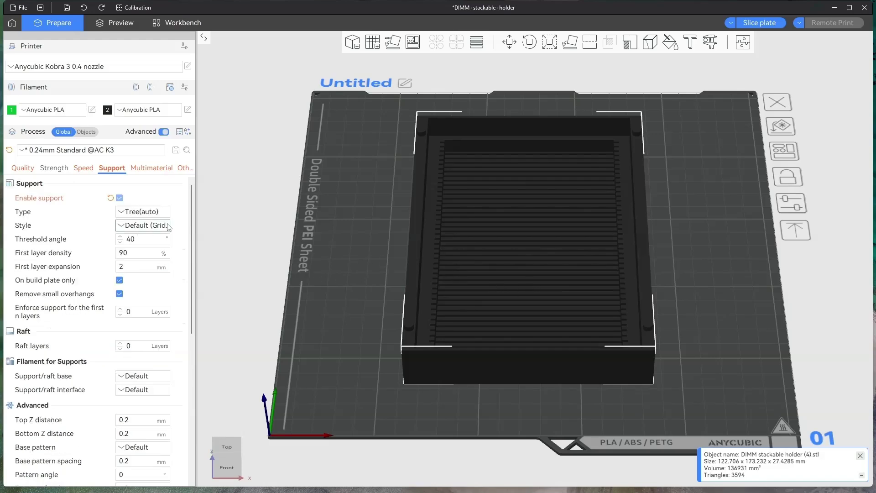
left_click(154, 213)
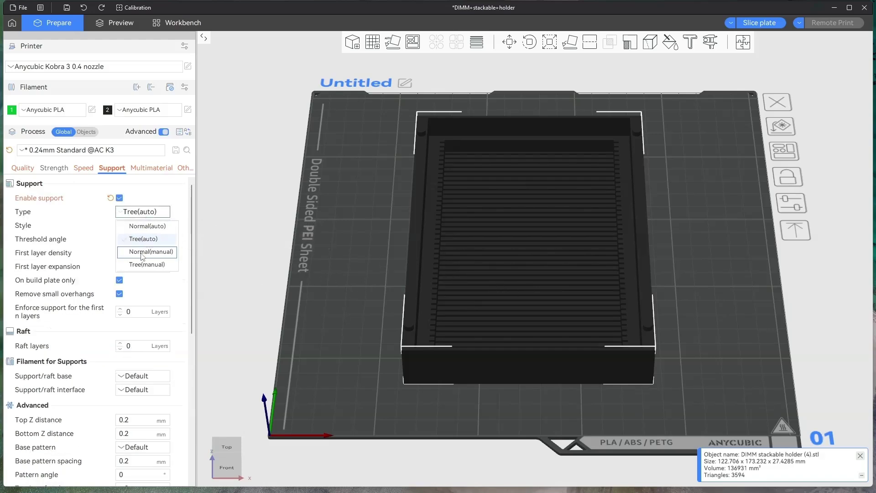
left_click(149, 213)
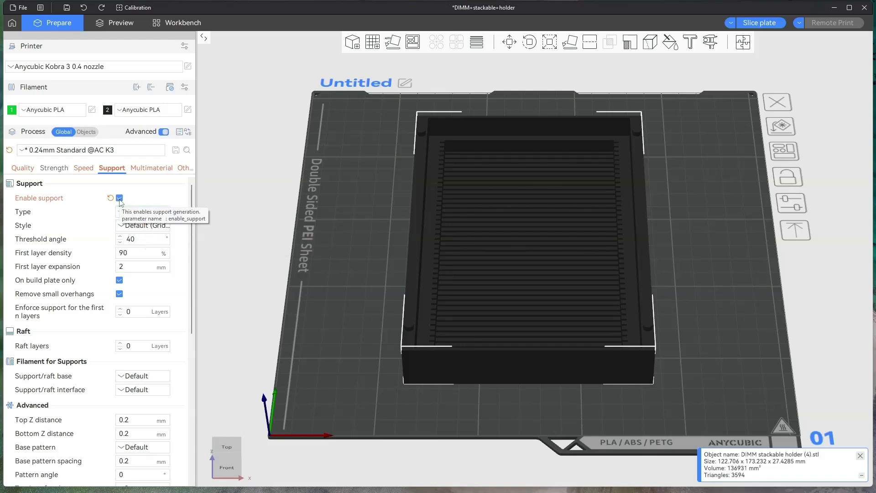
left_click(120, 201)
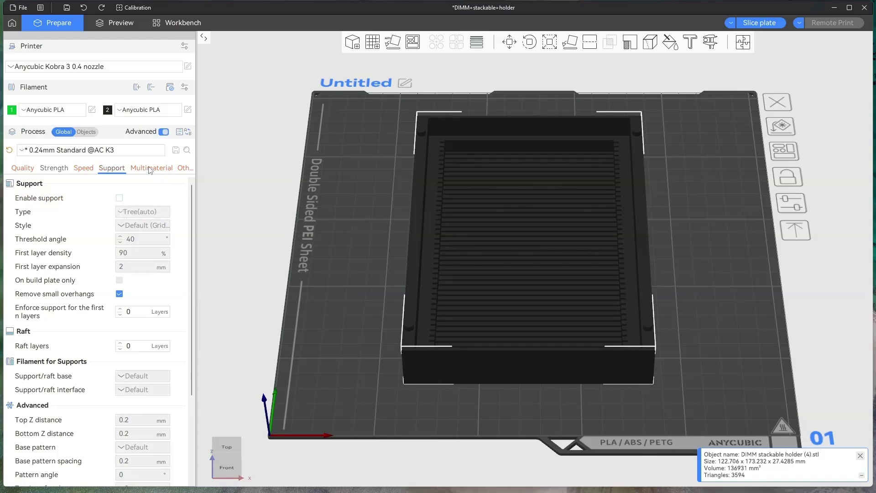
- Enable the prime tower, reposition it, then disable it so no tower remains on the plate
left_click(150, 169)
left_click(120, 199)
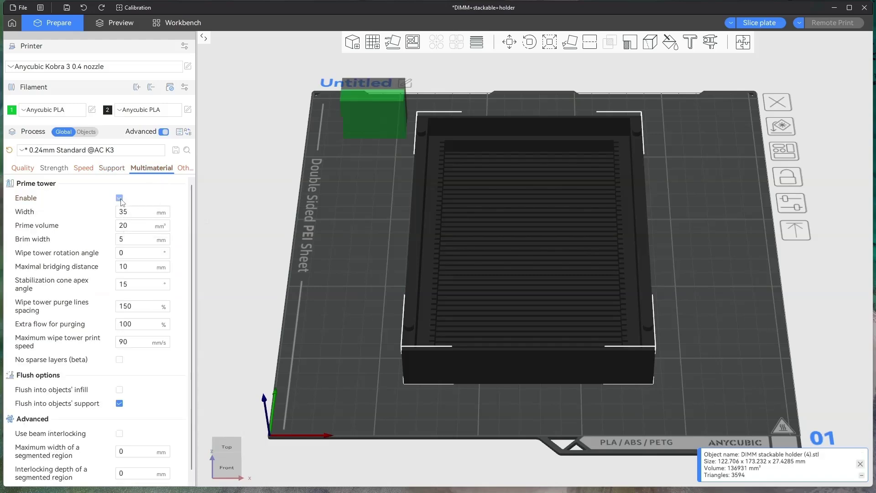
left_click_drag(374, 121, 370, 171)
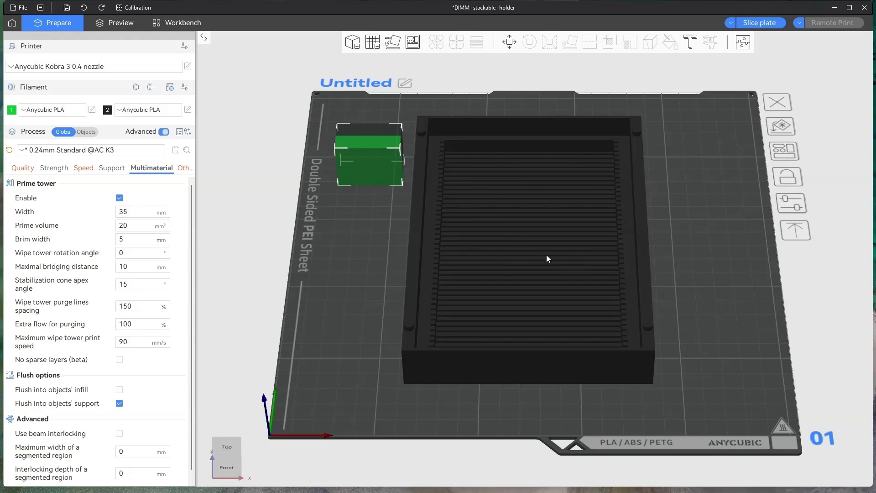
left_click(120, 198)
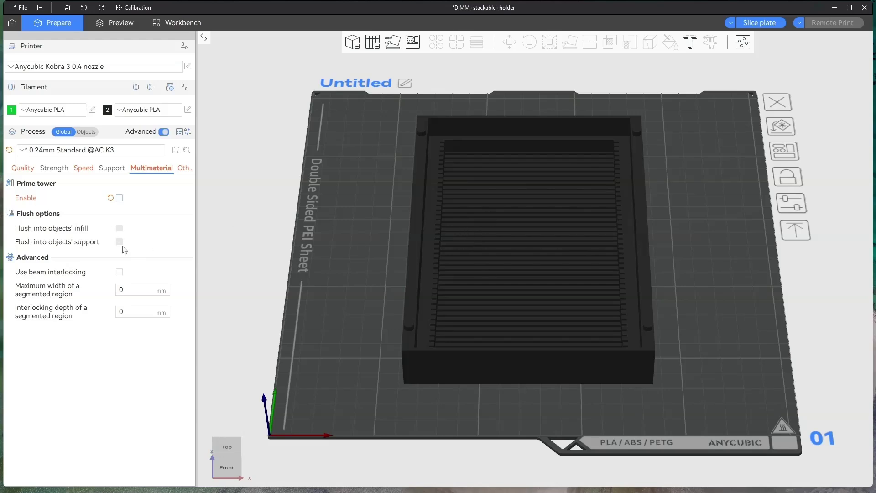
left_click(184, 169)
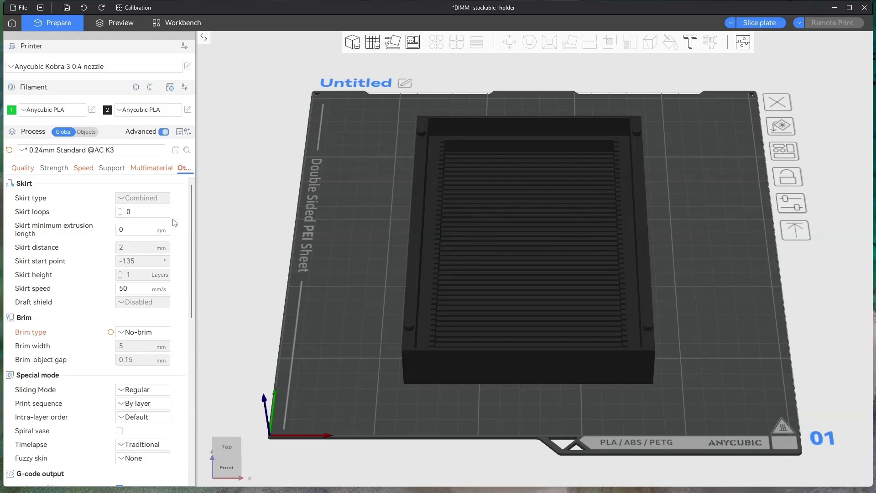
left_click(139, 333)
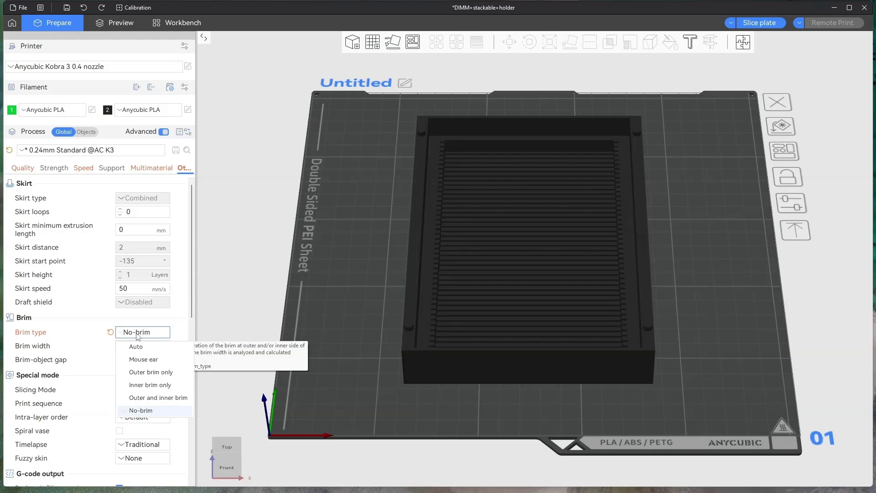
left_click(143, 347)
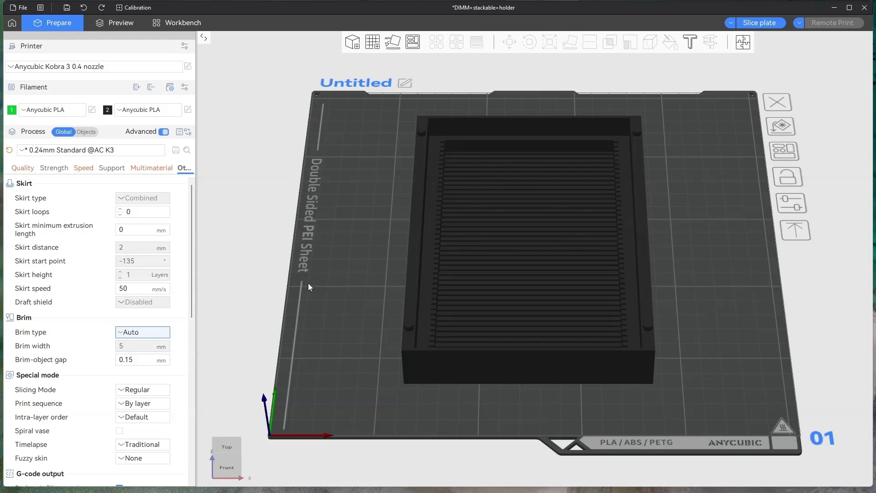
left_click(147, 335)
left_click(141, 410)
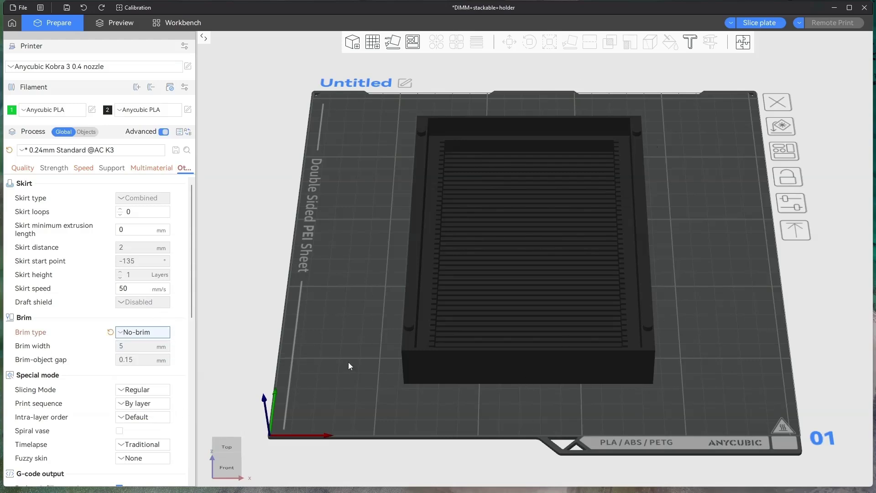
left_click_drag(667, 293, 703, 205)
left_click(573, 264)
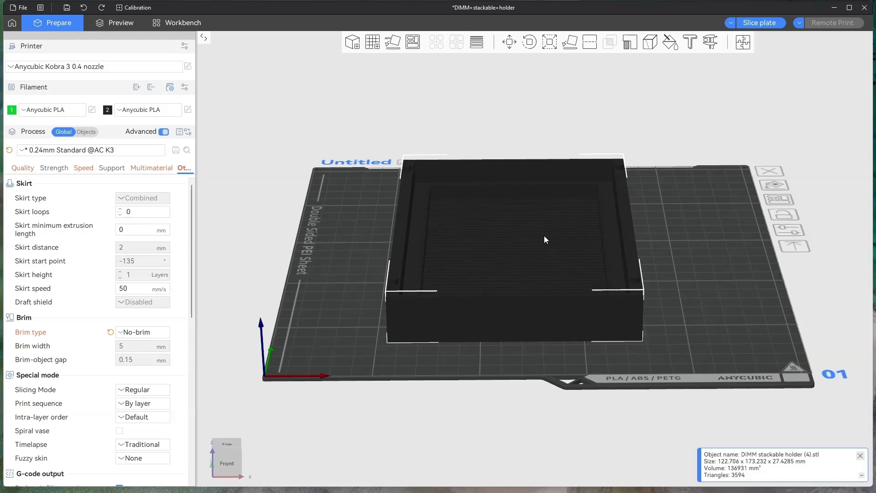
- With a pen size of about 3.7, paint support enforcers along the front bottom edge and inner floor
left_click(630, 43)
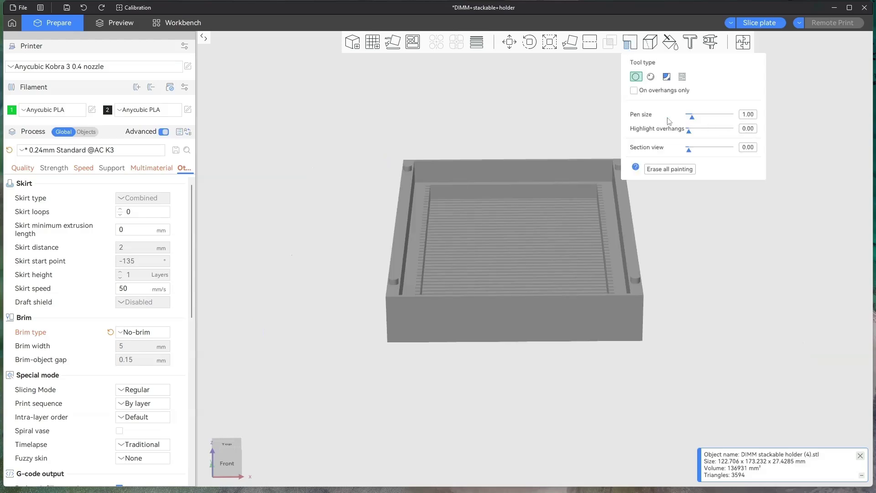
left_click_drag(692, 118, 707, 117)
mouse_move(623, 336)
left_mouse_down()
mouse_move(633, 336)
mouse_move(401, 333)
left_mouse_up()
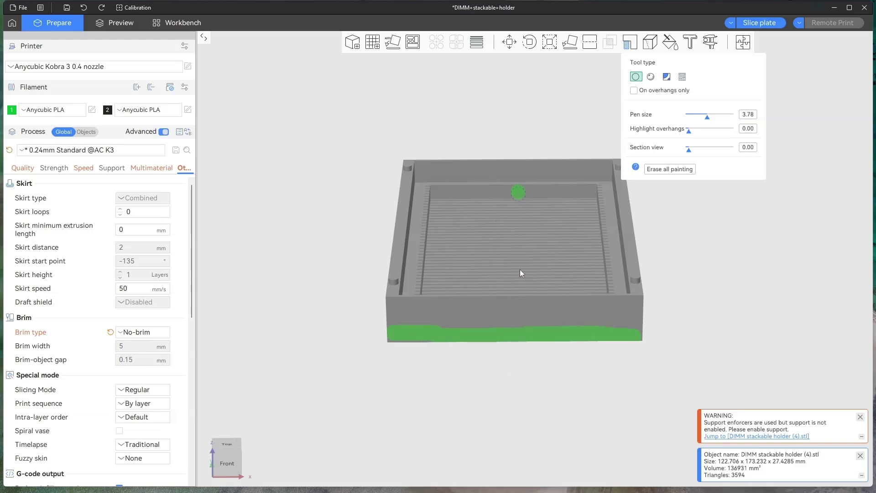
left_click_drag(523, 278, 521, 198)
left_click_drag(517, 261, 517, 282)
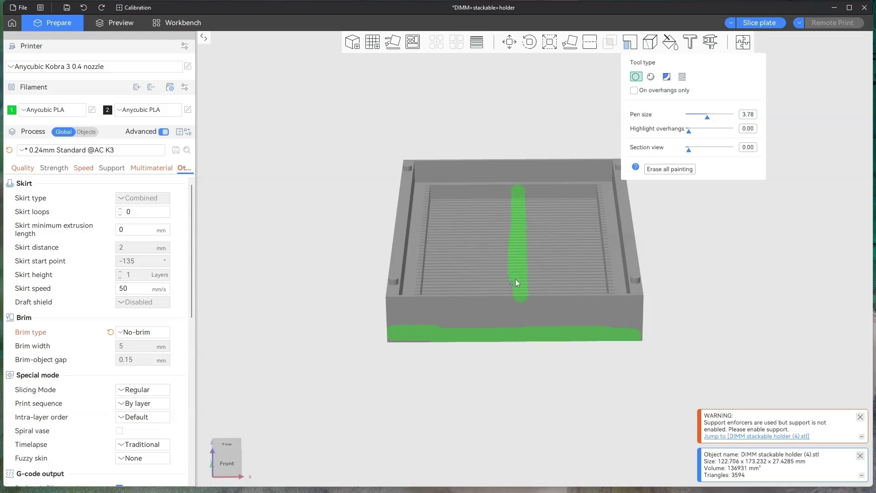
- Briefly switch to seam painting, return to supports, then close the painting tool
left_click(649, 41)
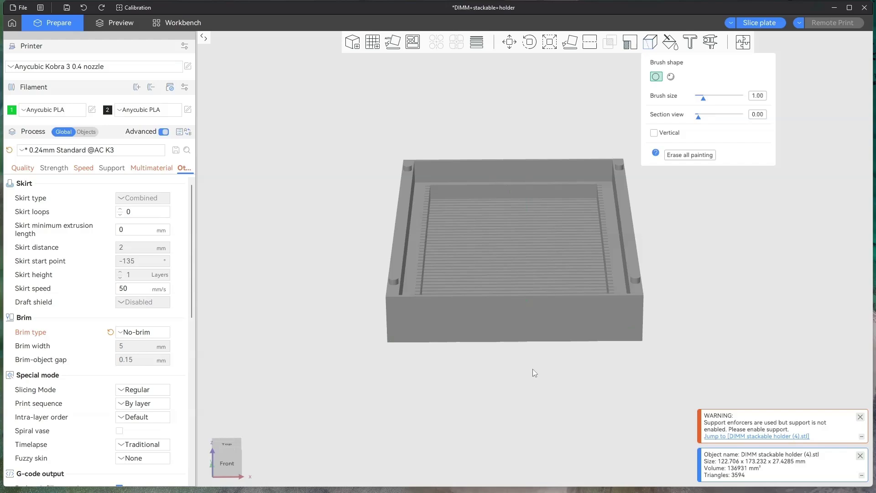
left_click(630, 42)
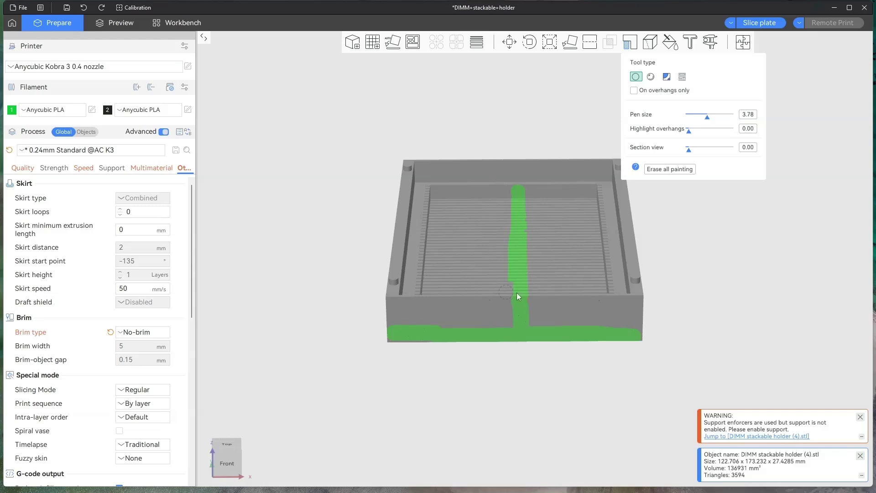
left_click(630, 42)
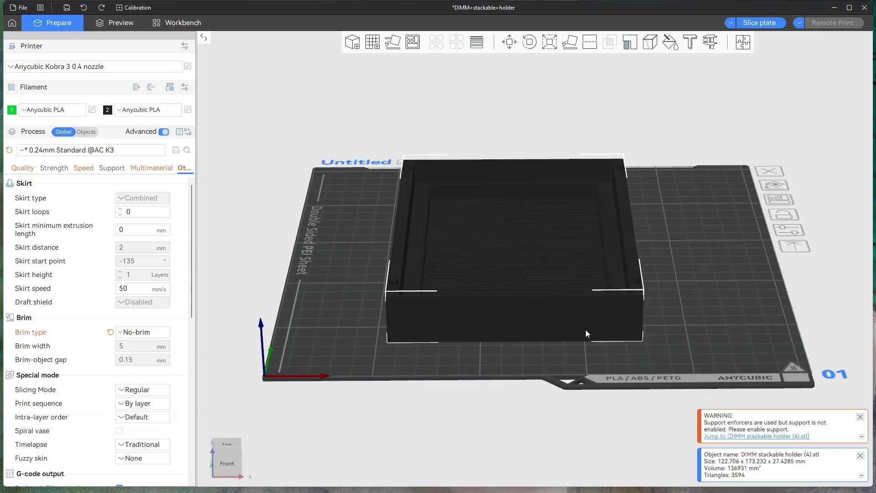
- Erase all support enforcer paint, close Support Painting, and nudge the box right and forward
left_click_drag(573, 302, 580, 305)
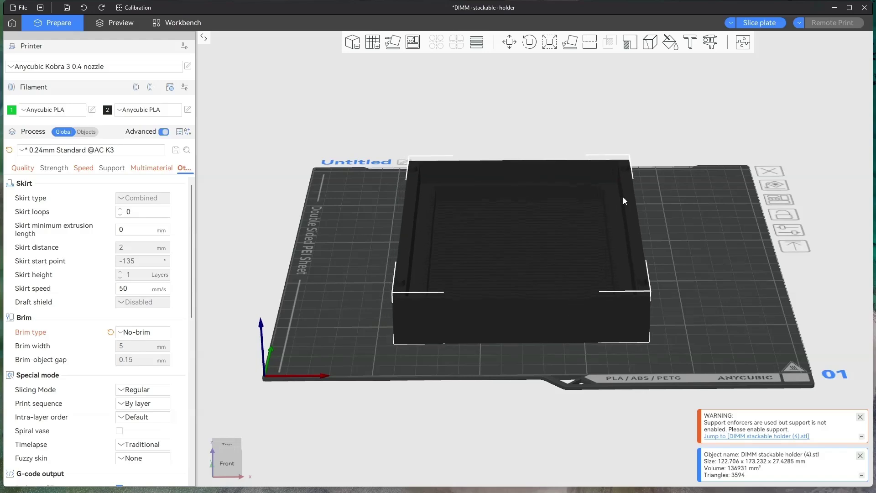
left_click(671, 42)
left_click(630, 42)
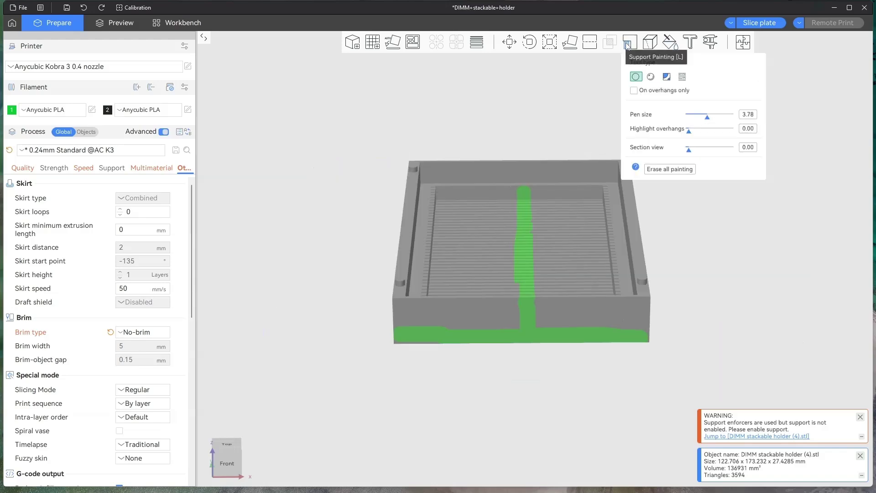
left_click(670, 169)
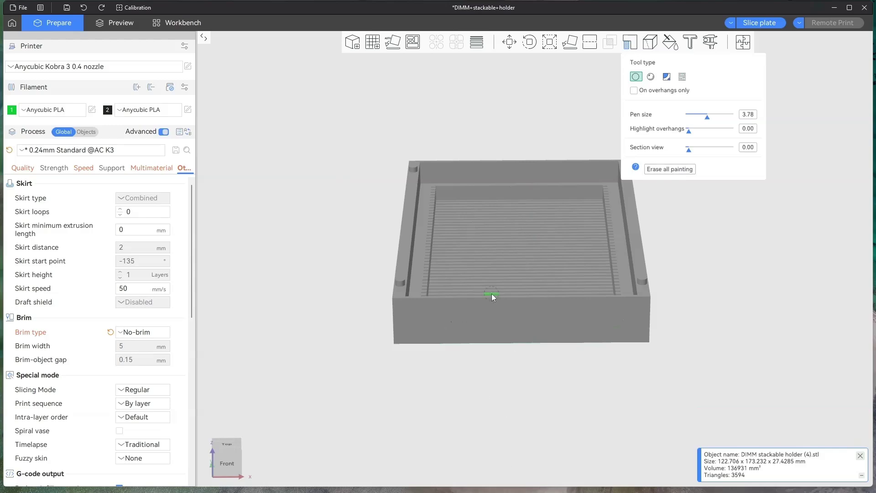
left_click_drag(491, 294, 492, 296)
left_click(666, 170)
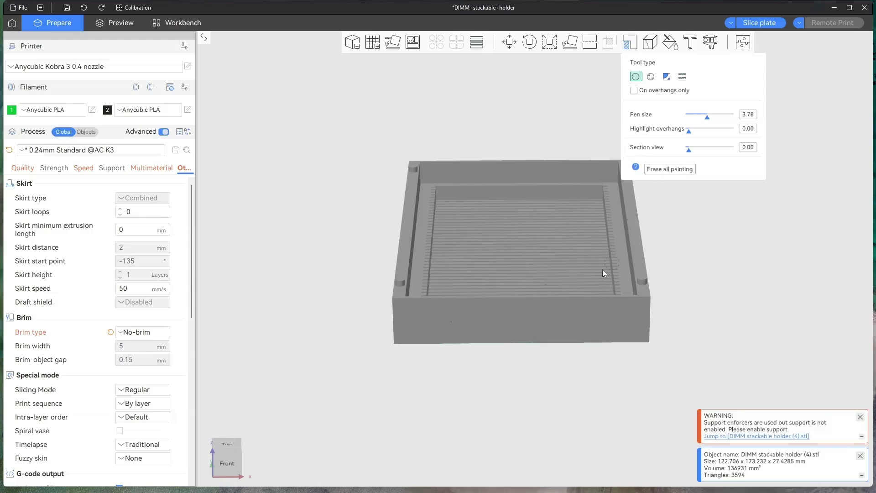
left_click(629, 42)
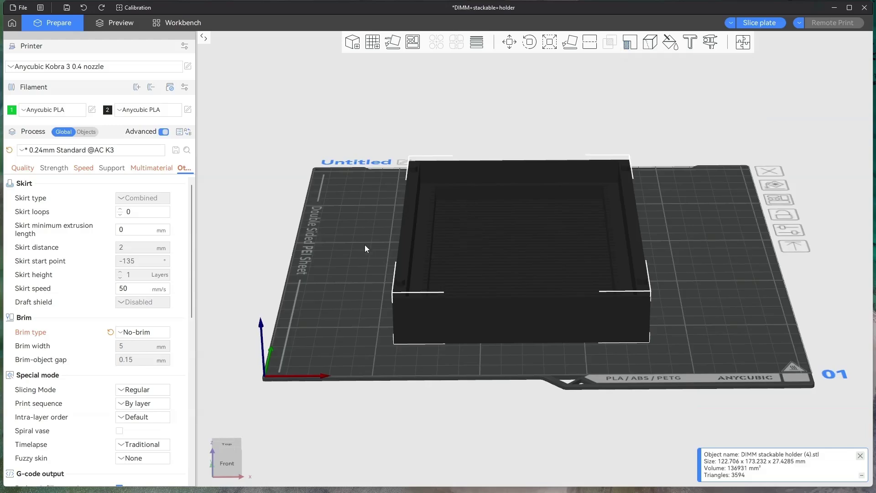
left_click_drag(484, 256, 481, 254)
left_click_drag(558, 252, 551, 234)
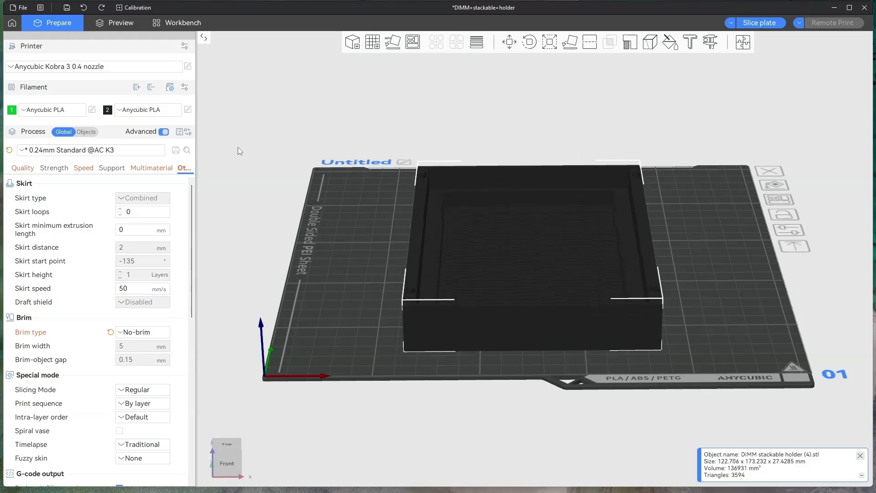
- Slice the plate, giving 32.69 m (97.49 g) of filament and a 3h14m print estimate
left_click(109, 23)
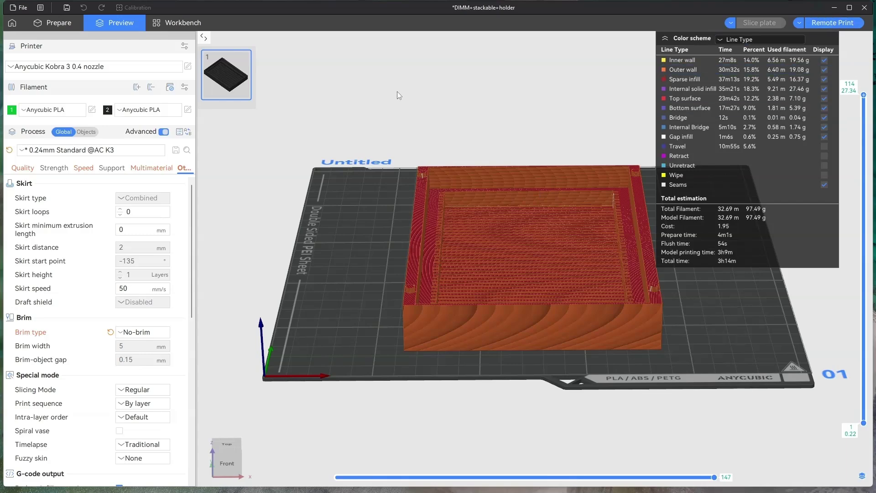
- Switch to the Workbench view showing the idle cloud-connected Kobra 3
left_click(184, 23)
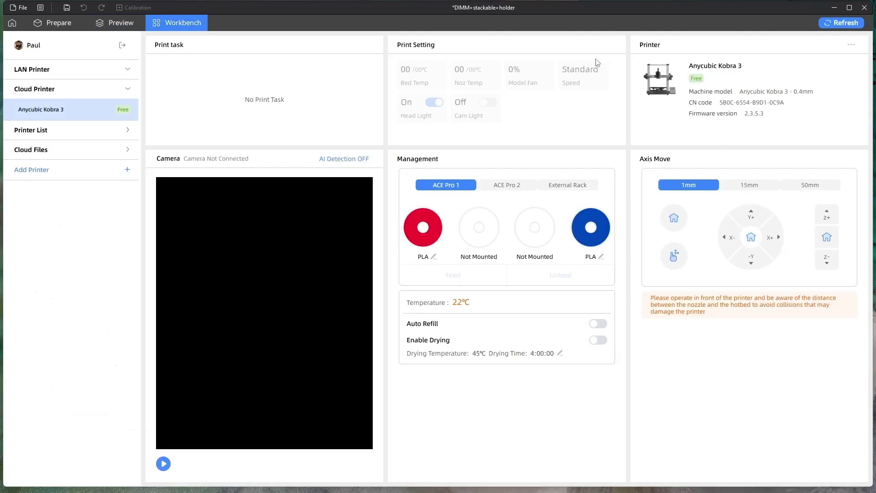